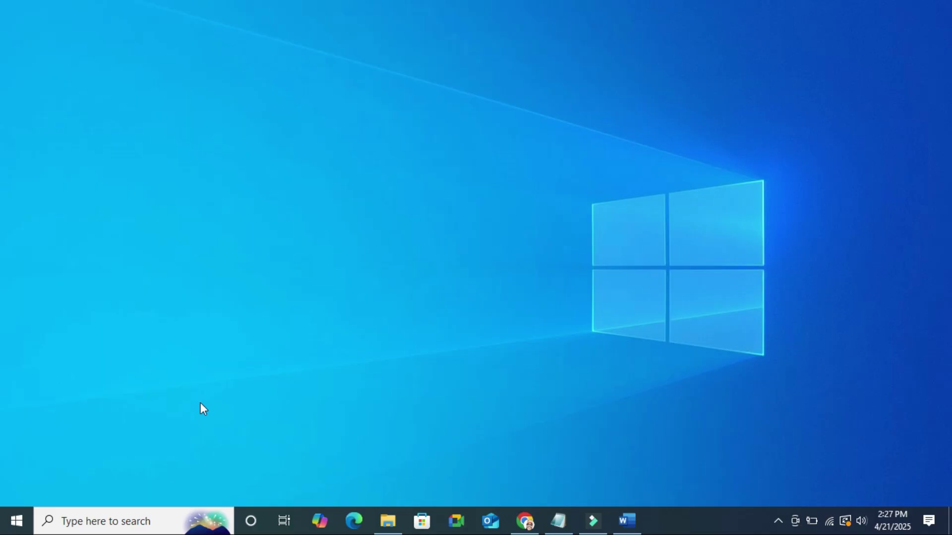
Step: Run an automatic driver search for Intel(R) HD Graphics 520; the best driver is already installed
{"action": "right_click", "coordinate": [17, 521]}
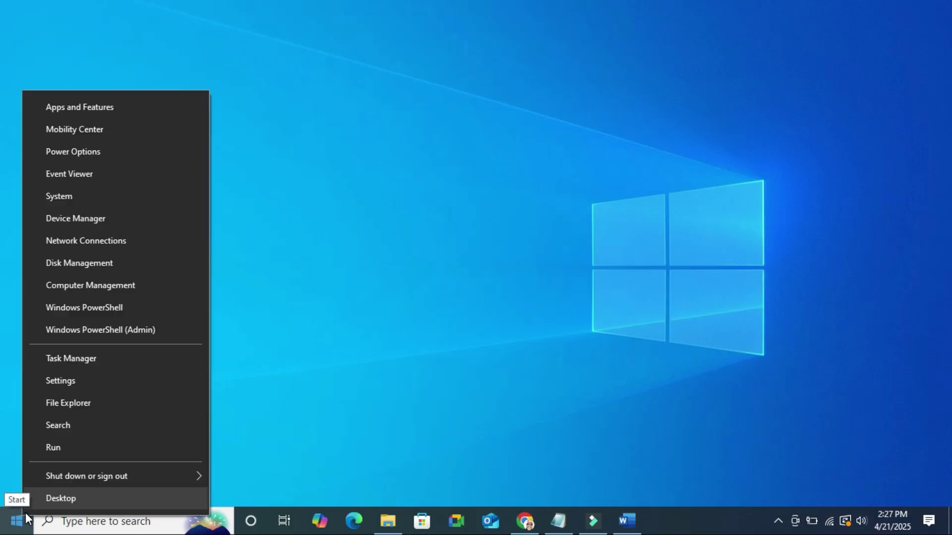
{"action": "left_click", "coordinate": [94, 215]}
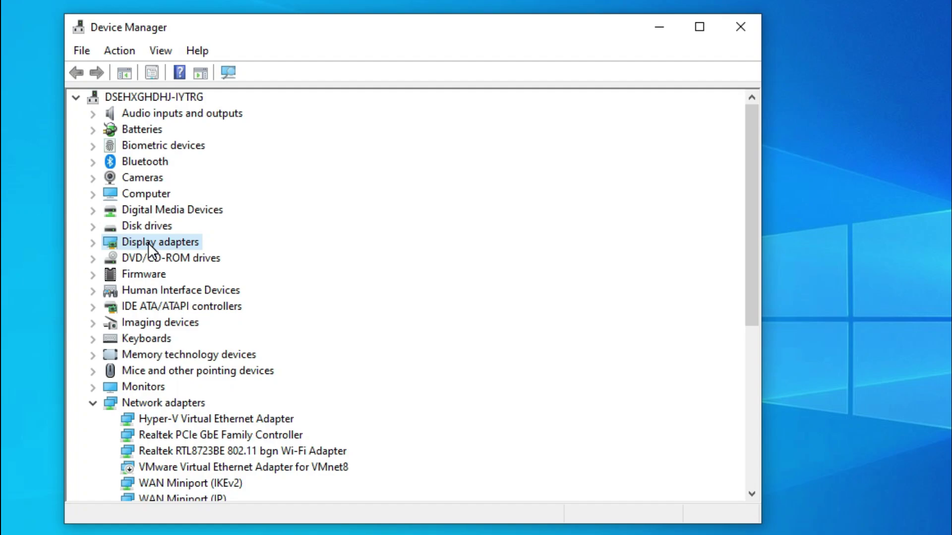
{"action": "left_click", "coordinate": [93, 246]}
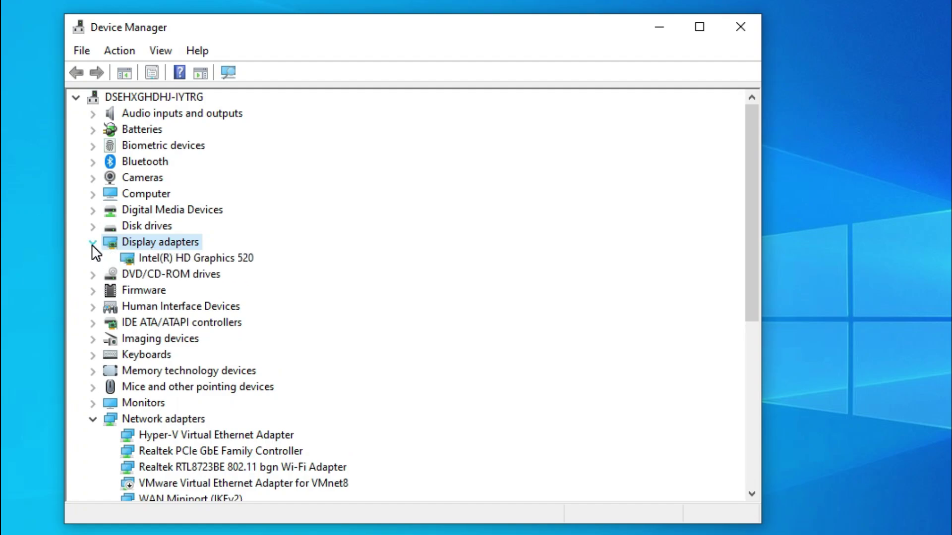
{"action": "left_click", "coordinate": [165, 260]}
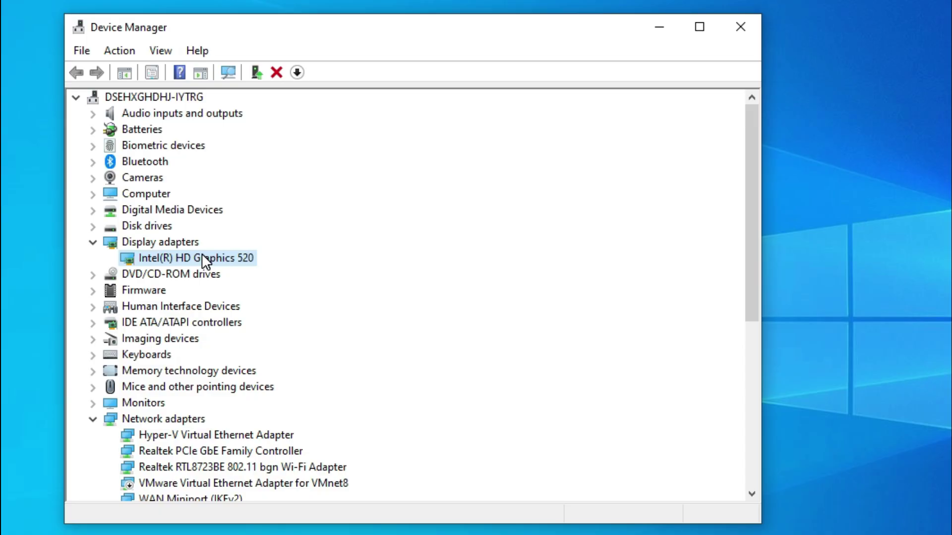
{"action": "right_click", "coordinate": [201, 254]}
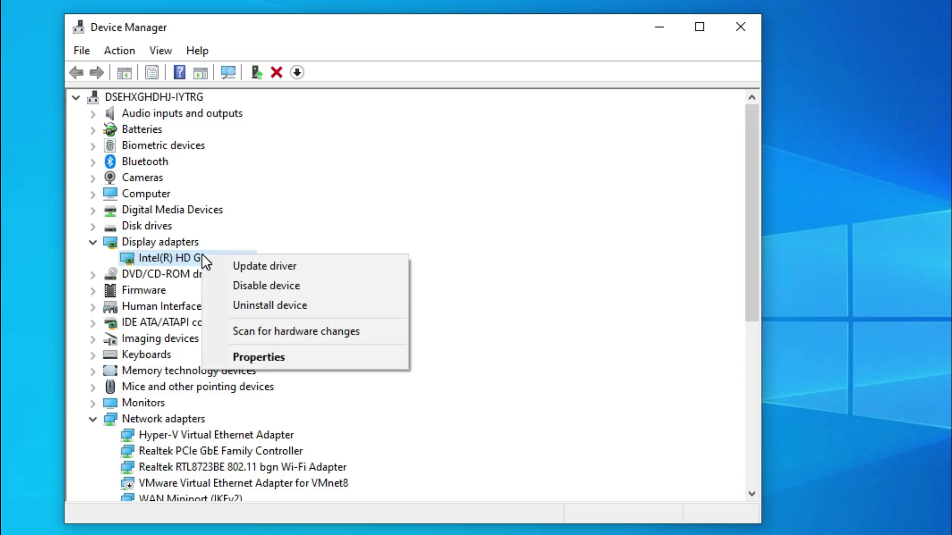
{"action": "left_click", "coordinate": [281, 267]}
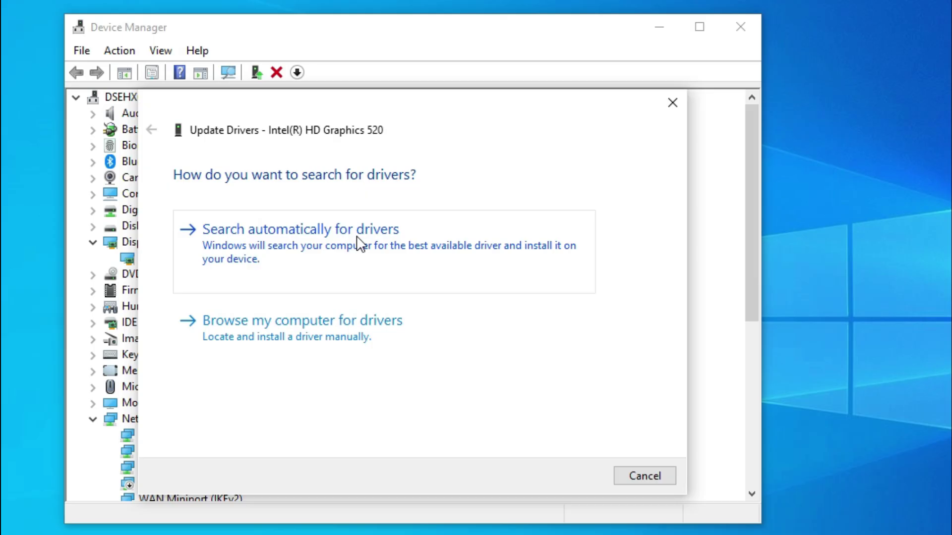
{"action": "left_click", "coordinate": [305, 232]}
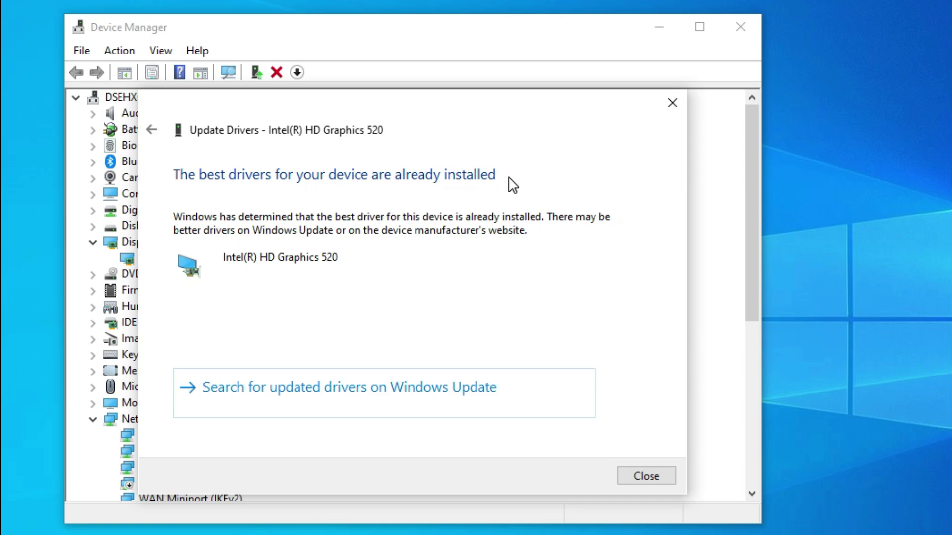
{"action": "left_click", "coordinate": [653, 476]}
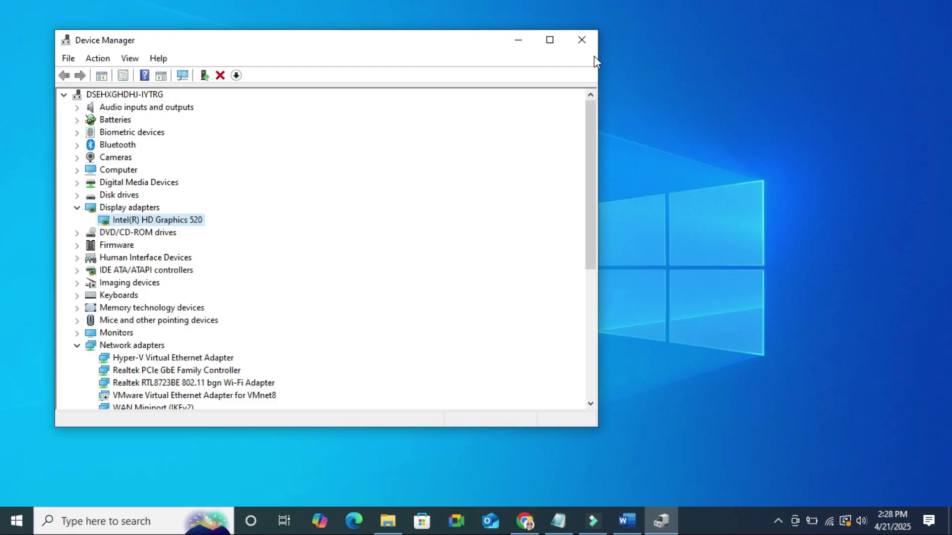
Step: View the Intel HD Graphics 520 adapter properties via Advanced display settings, showing 128 MB dedicated memory
{"action": "left_click", "coordinate": [582, 39]}
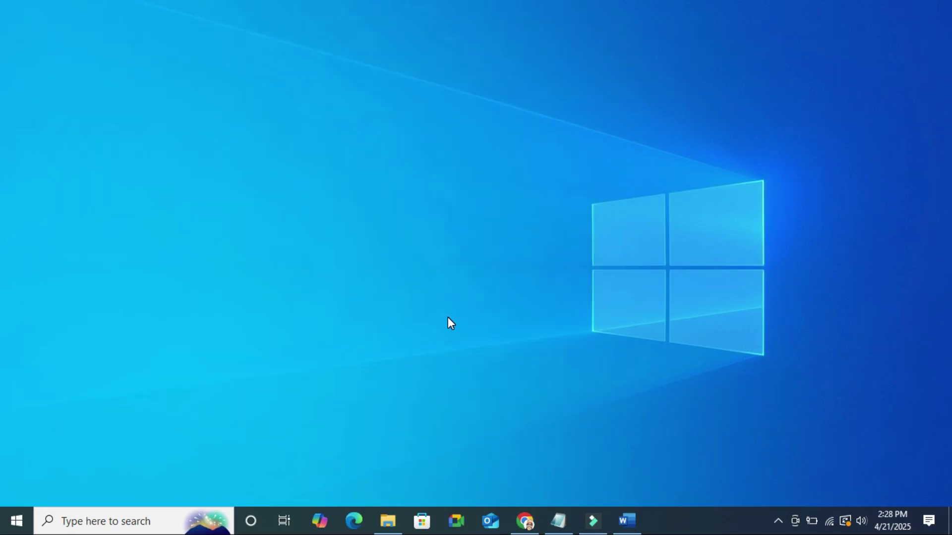
{"action": "right_click", "coordinate": [387, 158]}
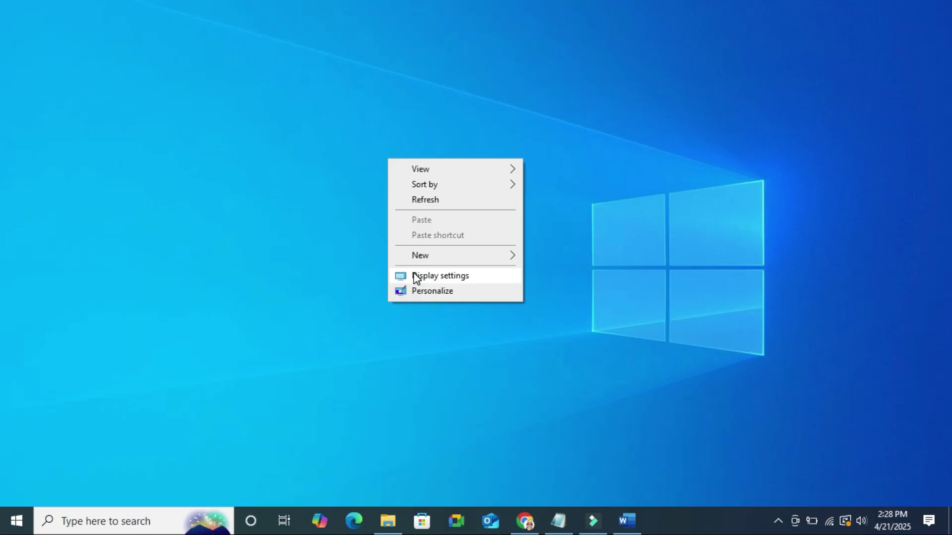
{"action": "left_click", "coordinate": [456, 272]}
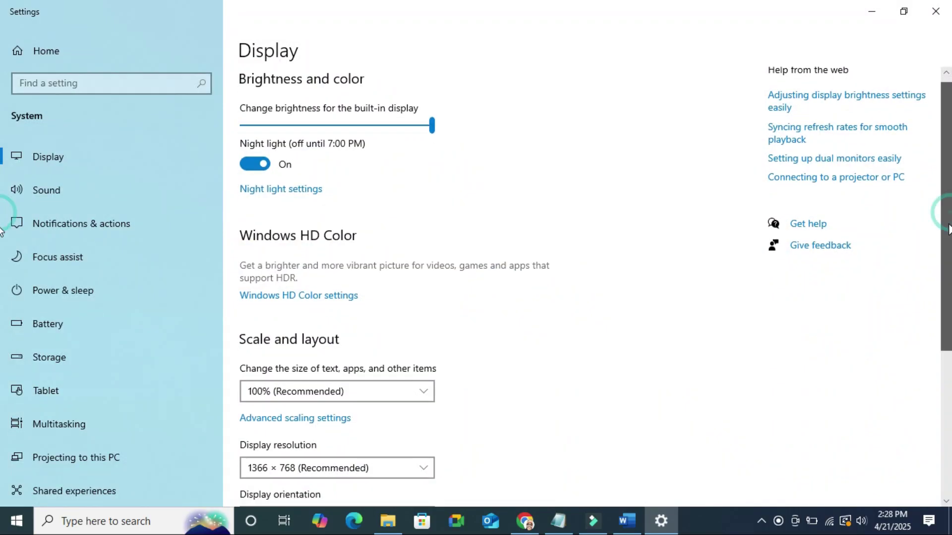
{"action": "left_click_drag", "start_coordinate": [951, 217], "coordinate": [950, 368]}
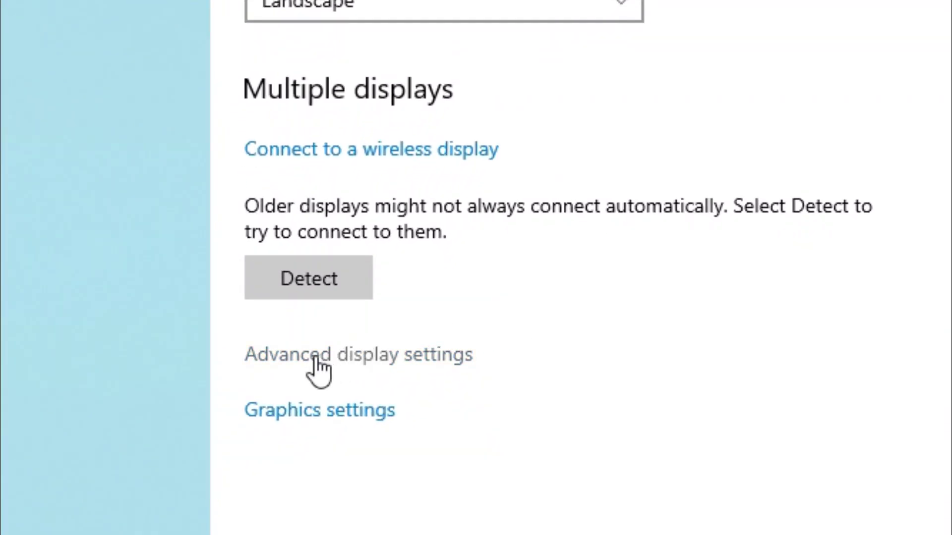
{"action": "left_click", "coordinate": [404, 355]}
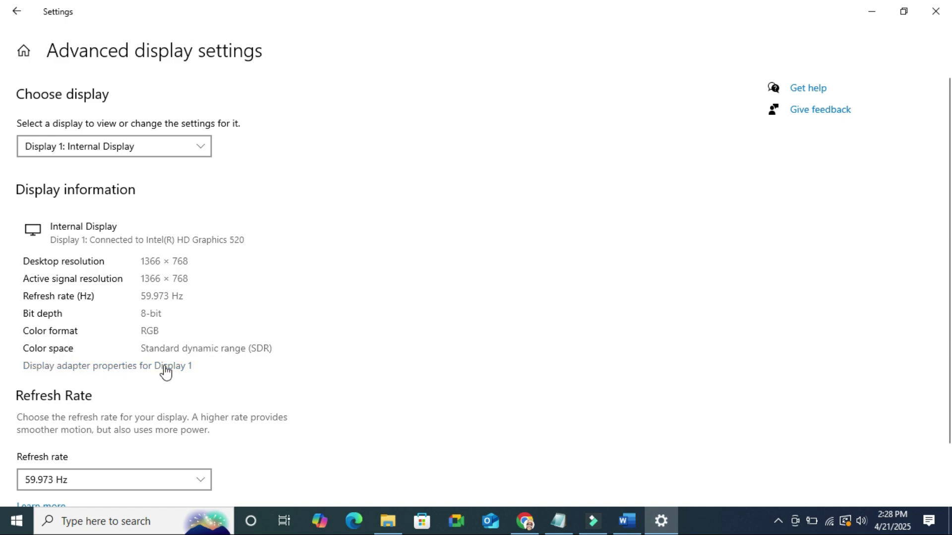
{"action": "left_click", "coordinate": [91, 369]}
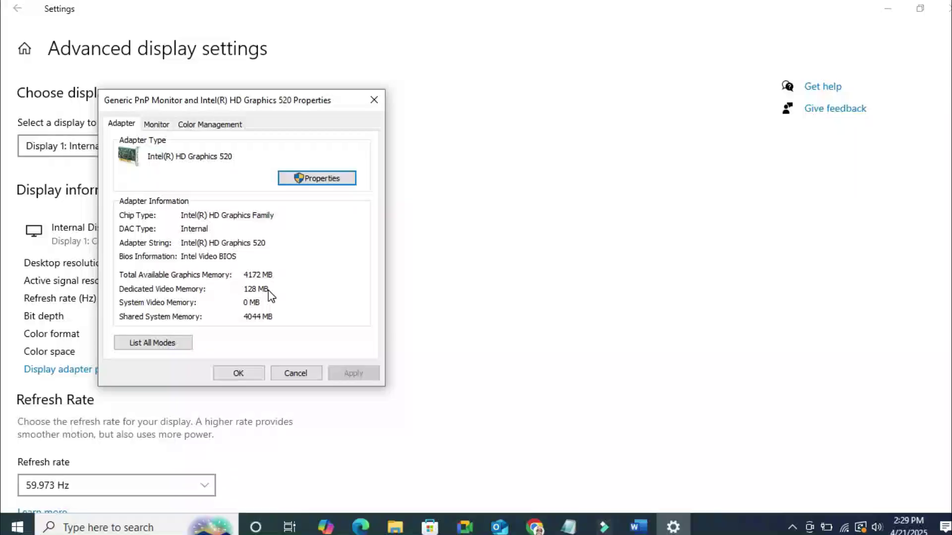
{"action": "left_click", "coordinate": [241, 374]}
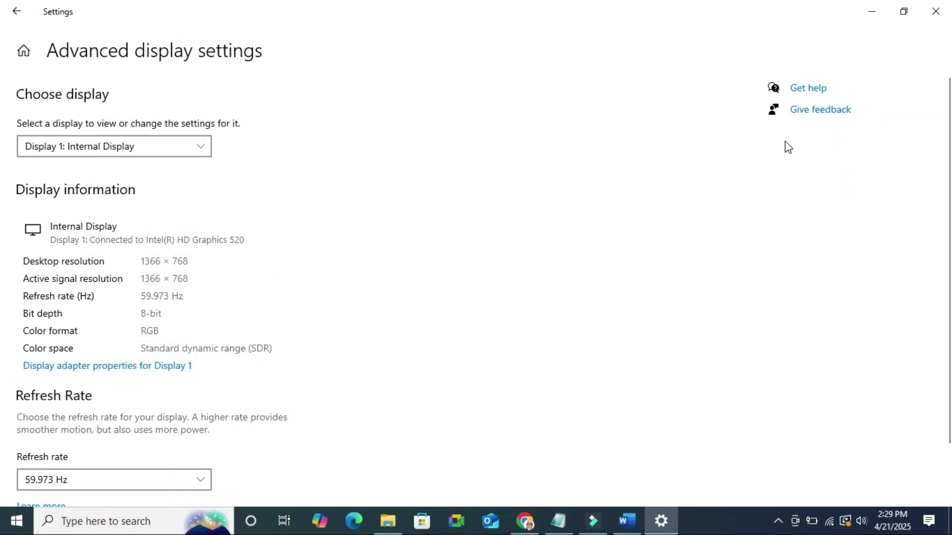
Step: Close Settings and launch Registry Editor from the Run prompt
{"action": "left_click", "coordinate": [935, 10]}
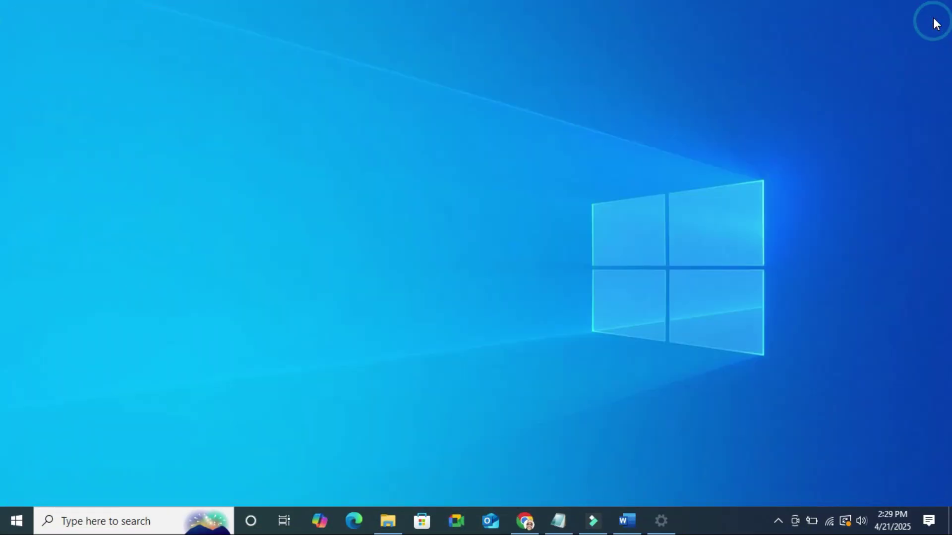
{"action": "right_click", "coordinate": [21, 526]}
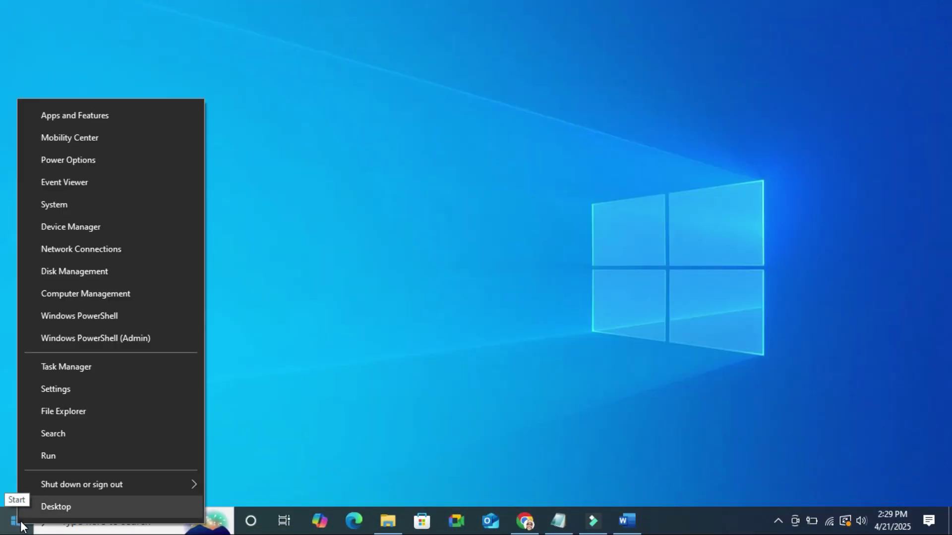
{"action": "left_click", "coordinate": [72, 455]}
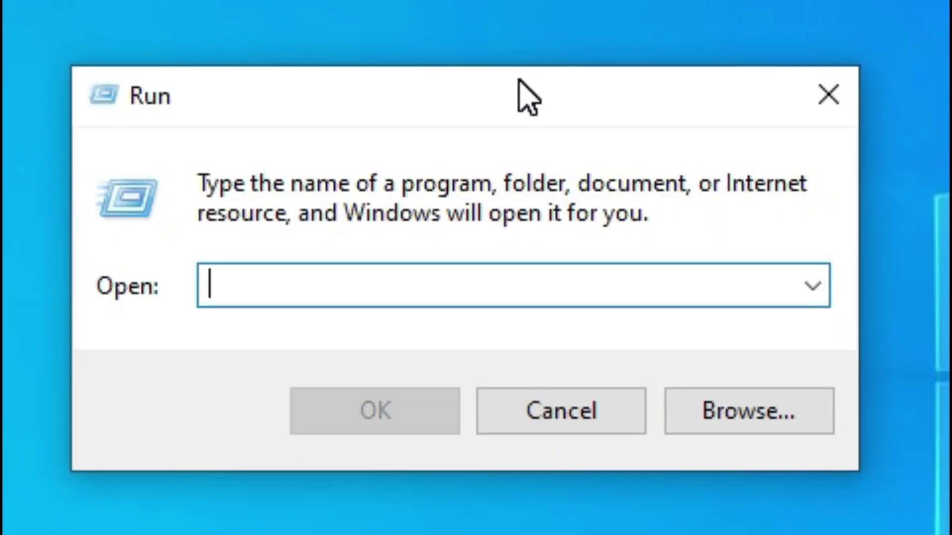
{"action": "type", "text": "reged"}
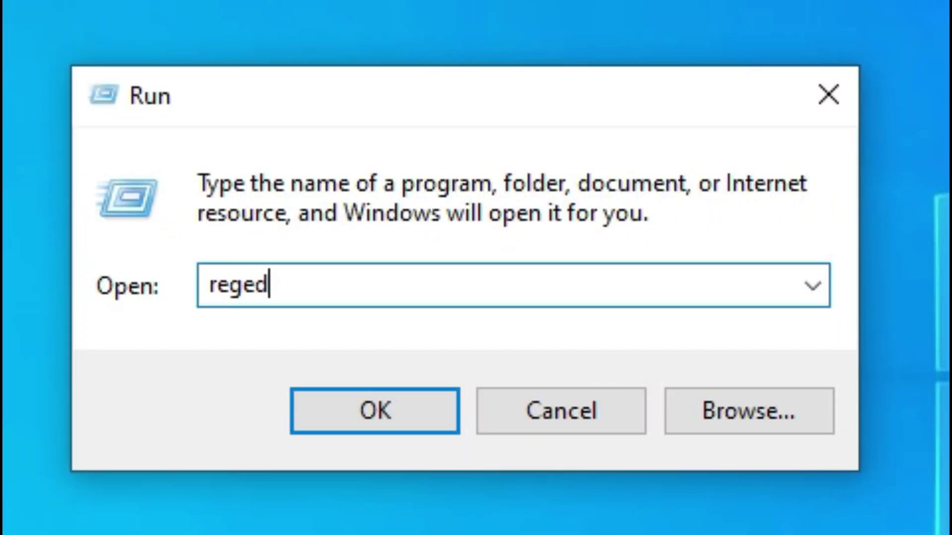
{"action": "type", "text": "it"}
{"action": "left_click", "coordinate": [385, 420]}
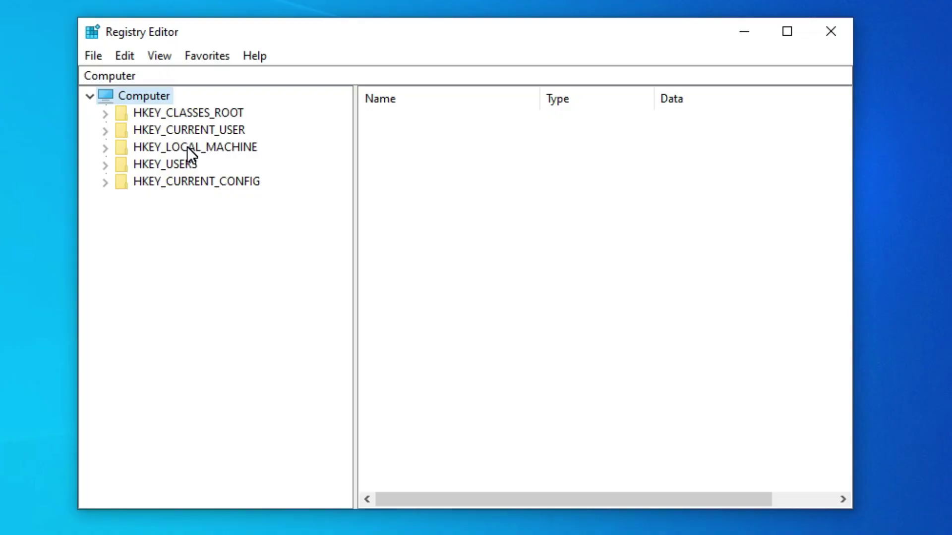
Step: Add a key named GMM under HKEY_LOCAL_MACHINE\SOFTWARE\Intel
{"action": "left_click", "coordinate": [186, 147]}
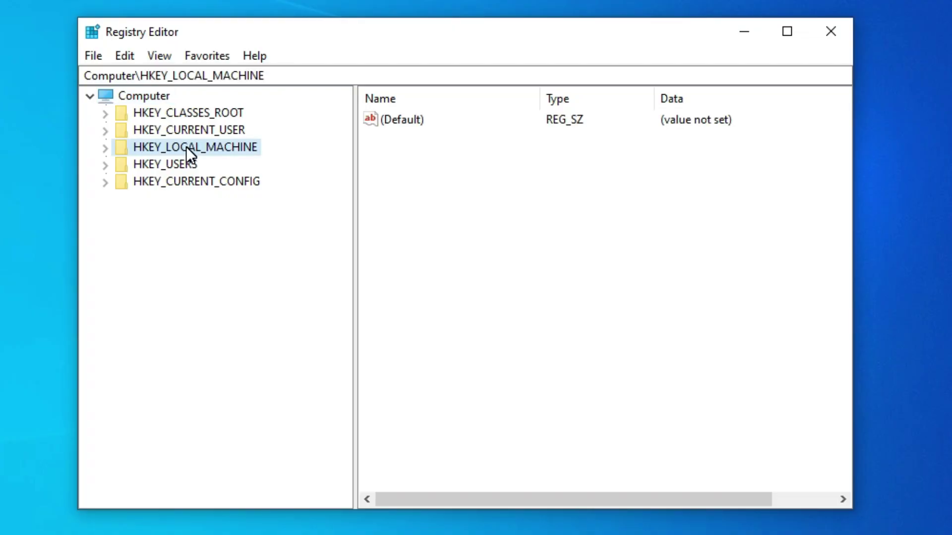
{"action": "left_click", "coordinate": [107, 148]}
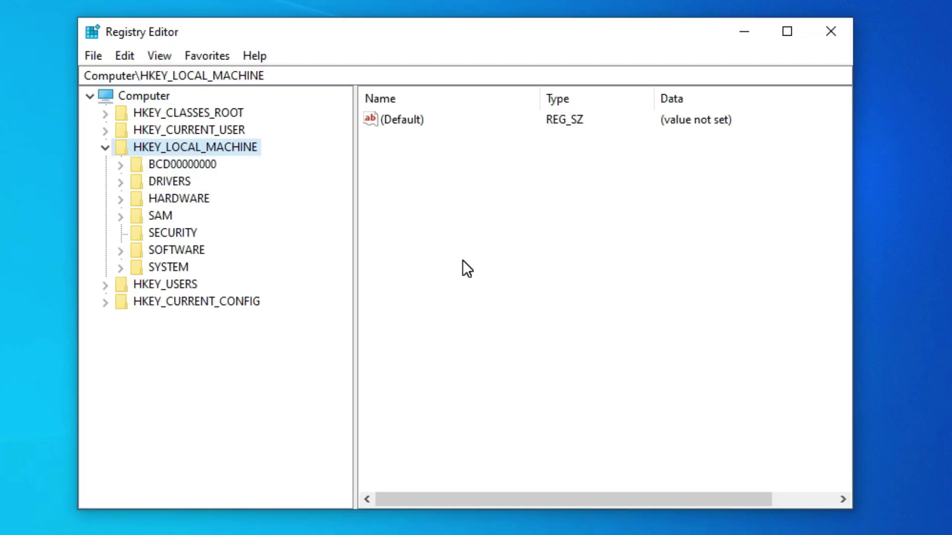
{"action": "left_click", "coordinate": [188, 247]}
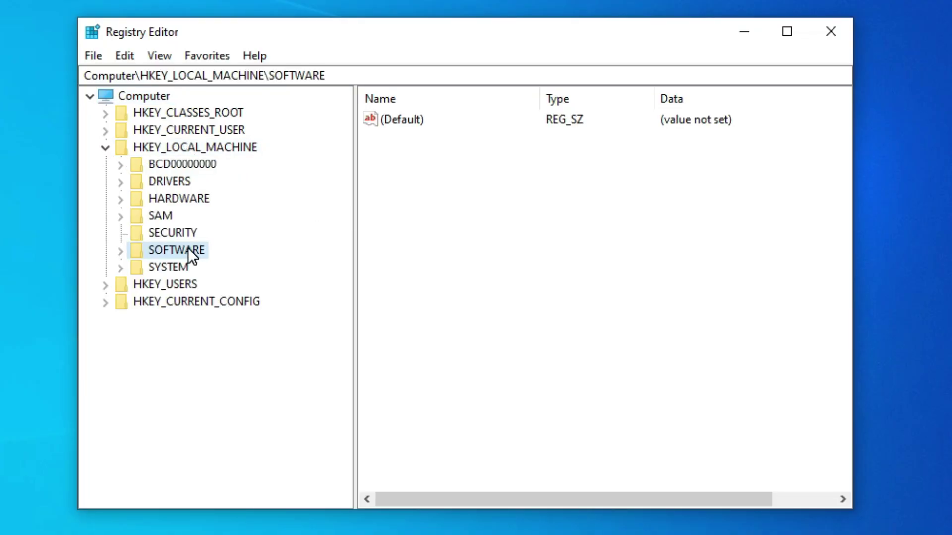
{"action": "left_click", "coordinate": [120, 251]}
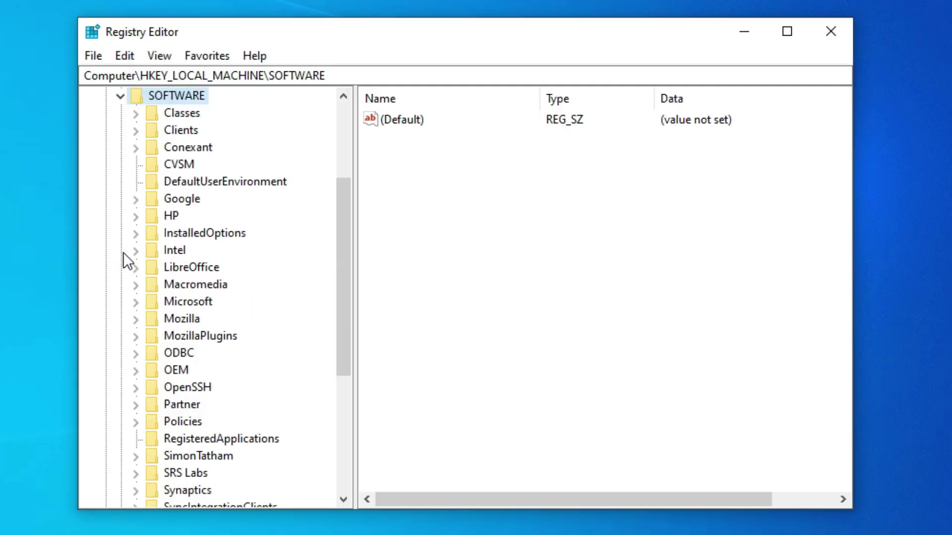
{"action": "left_click", "coordinate": [178, 251]}
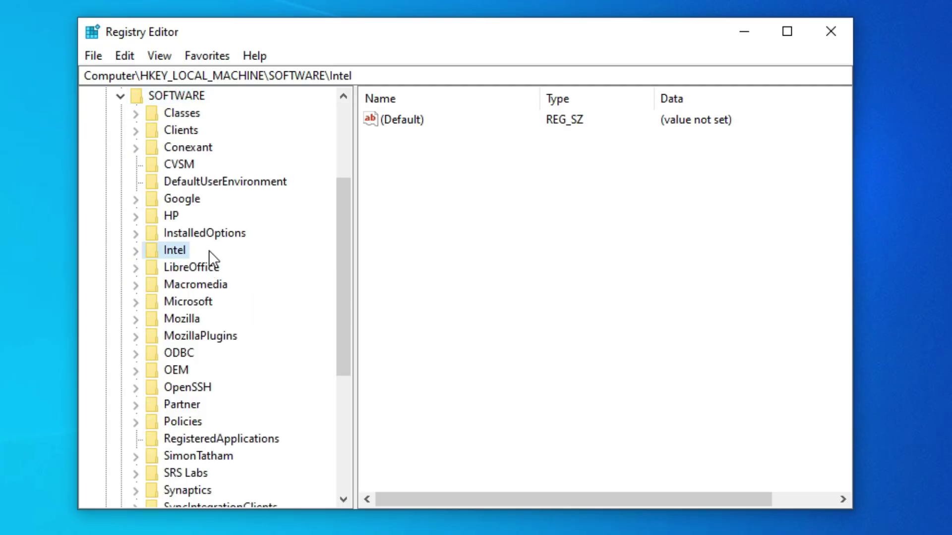
{"action": "double_click", "coordinate": [162, 252]}
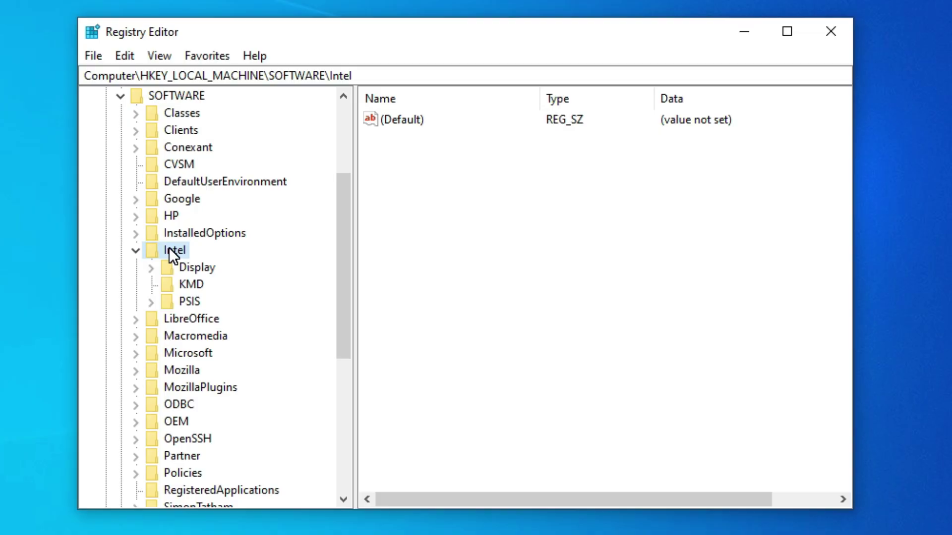
{"action": "right_click", "coordinate": [169, 248]}
{"action": "mouse_move", "coordinate": [214, 281]}
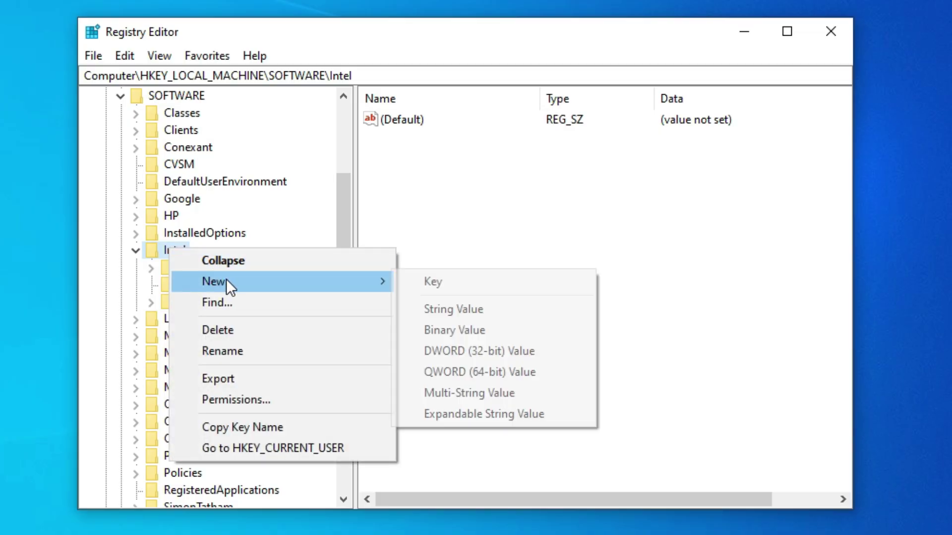
{"action": "left_click", "coordinate": [437, 283]}
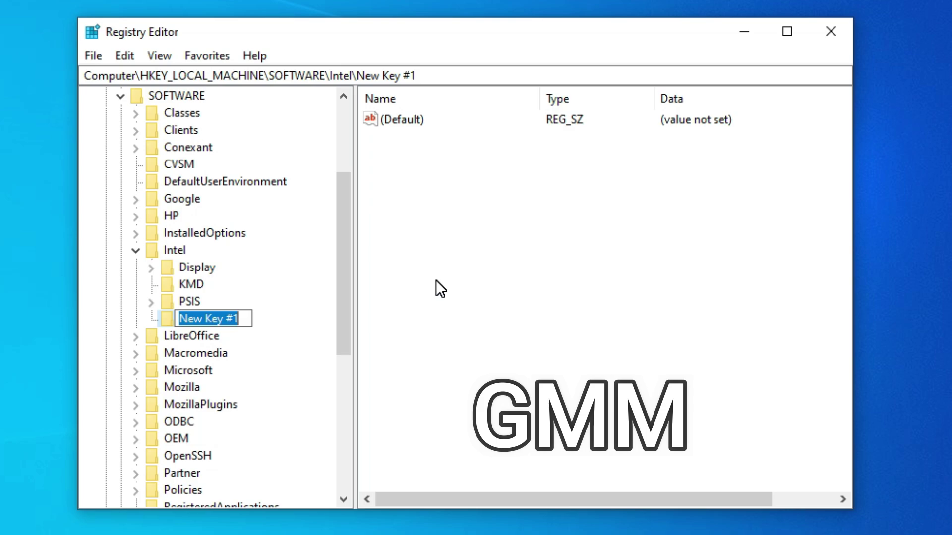
{"action": "type", "text": "GMM"}
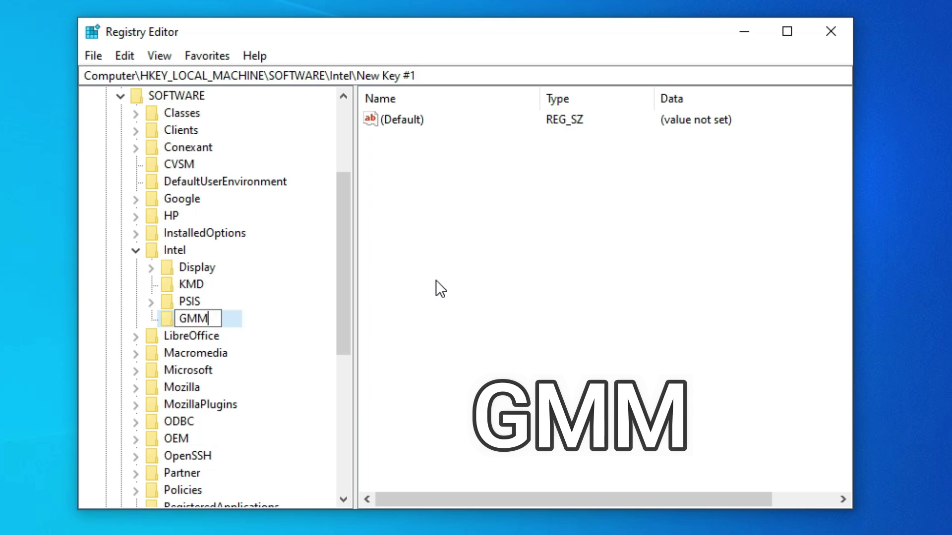
{"action": "left_click", "coordinate": [436, 281]}
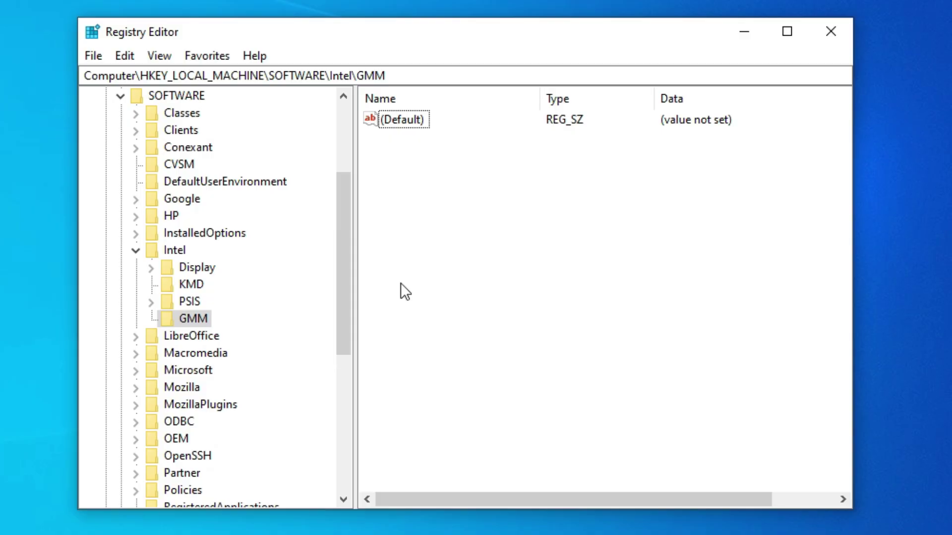
Step: Add DWORD (32-bit) value DedicatedSegmentSize under GMM and open its Modify dialog
{"action": "left_click", "coordinate": [186, 322]}
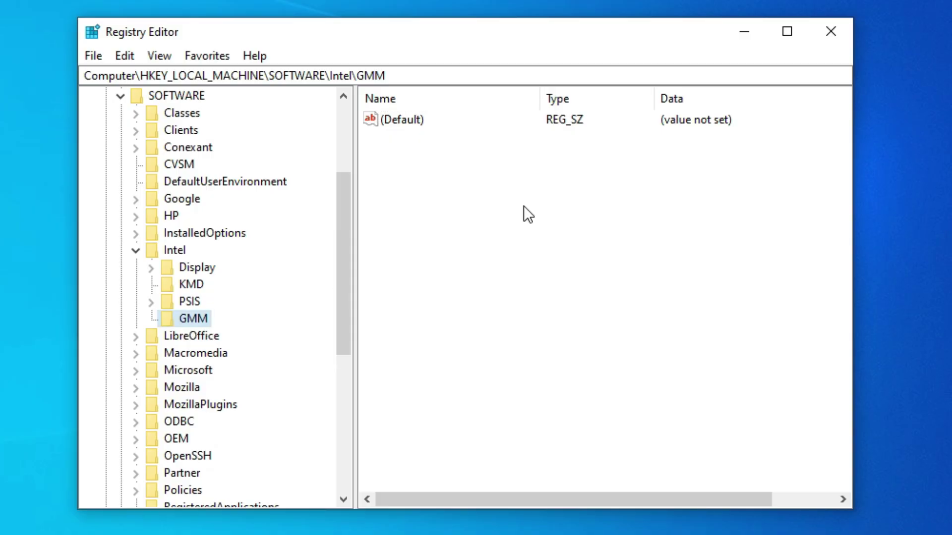
{"action": "right_click", "coordinate": [500, 153]}
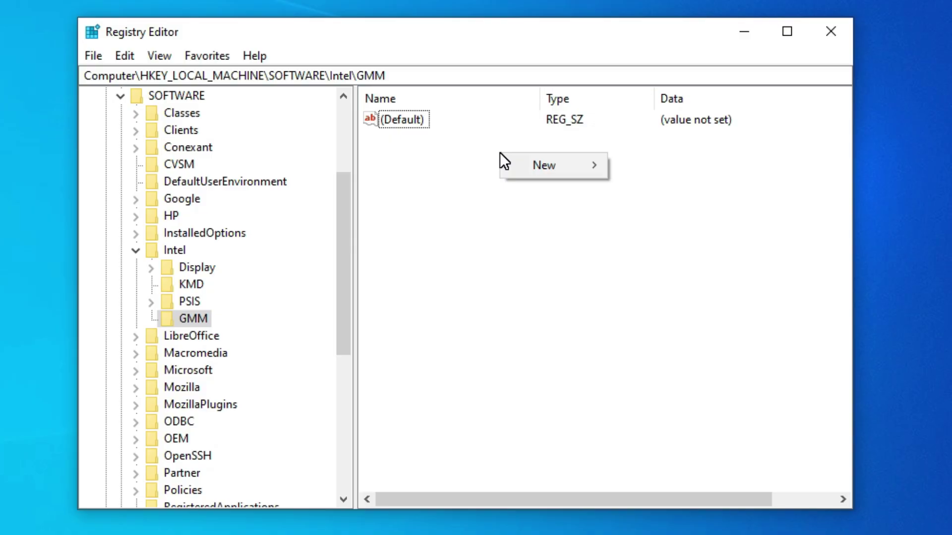
{"action": "mouse_move", "coordinate": [546, 165]}
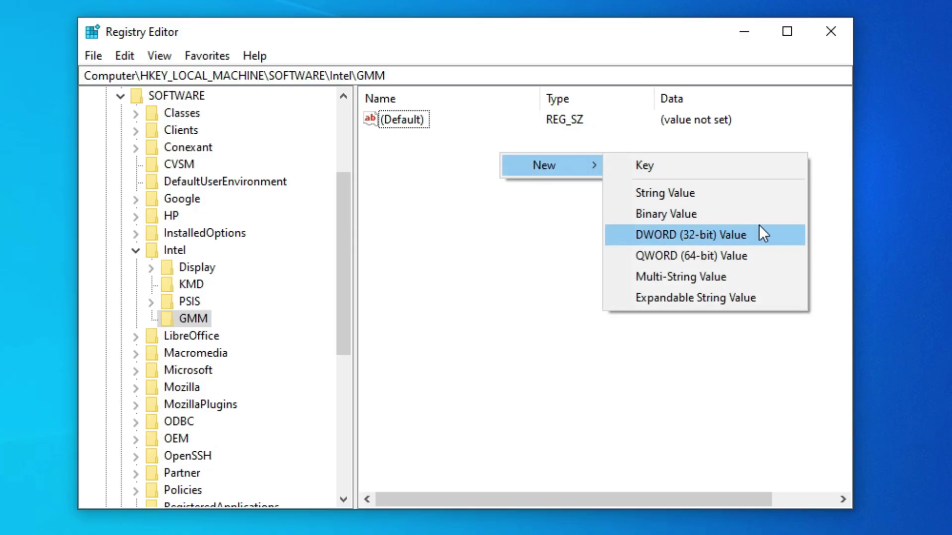
{"action": "left_click", "coordinate": [679, 236]}
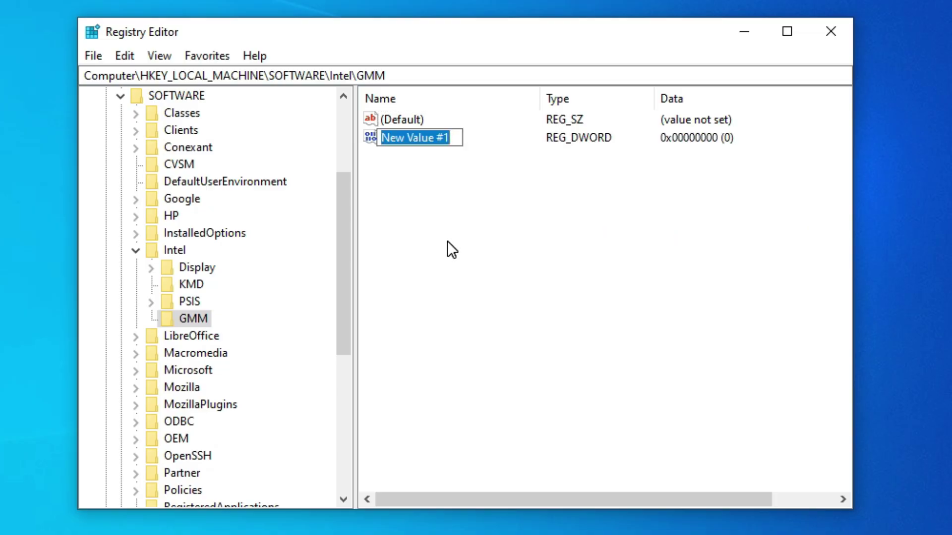
{"action": "type", "text": "DedicatedSegmentSize"}
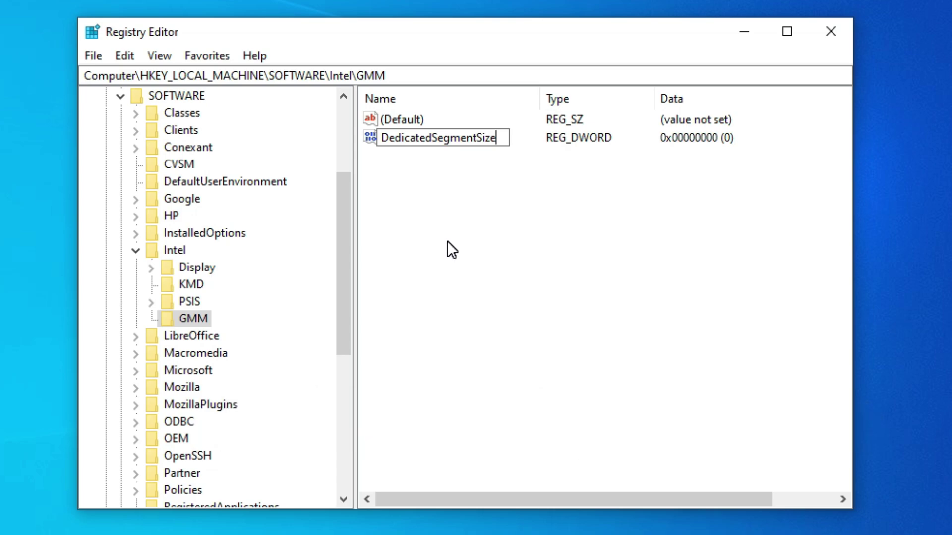
{"action": "key", "text": "Return"}
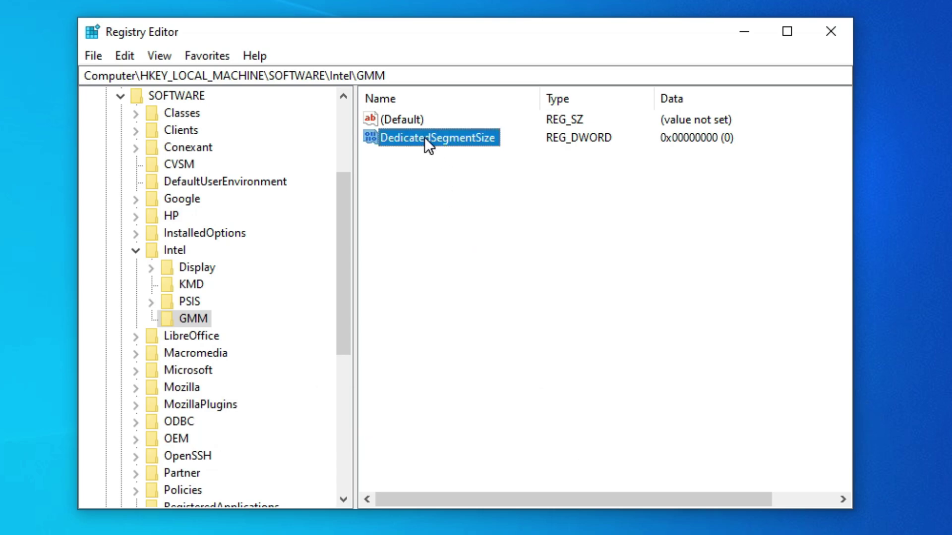
{"action": "right_click", "coordinate": [424, 137]}
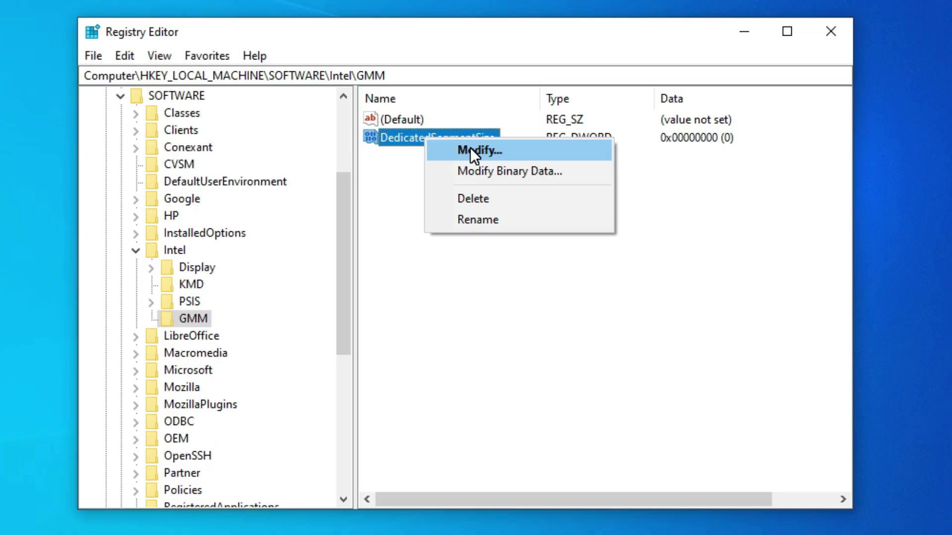
{"action": "left_click", "coordinate": [470, 147]}
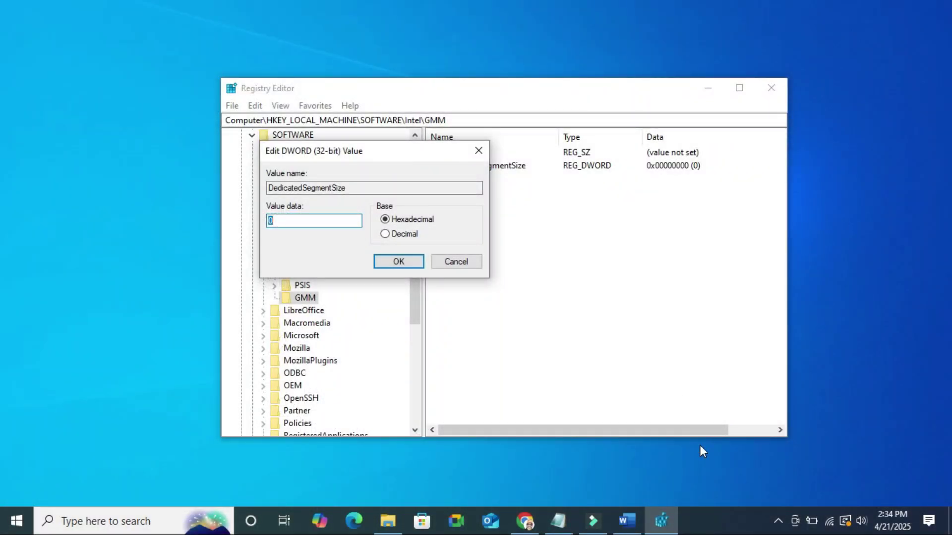
Step: Confirm in Task Manager that the installed memory is 8.0 GB
{"action": "right_click", "coordinate": [719, 511]}
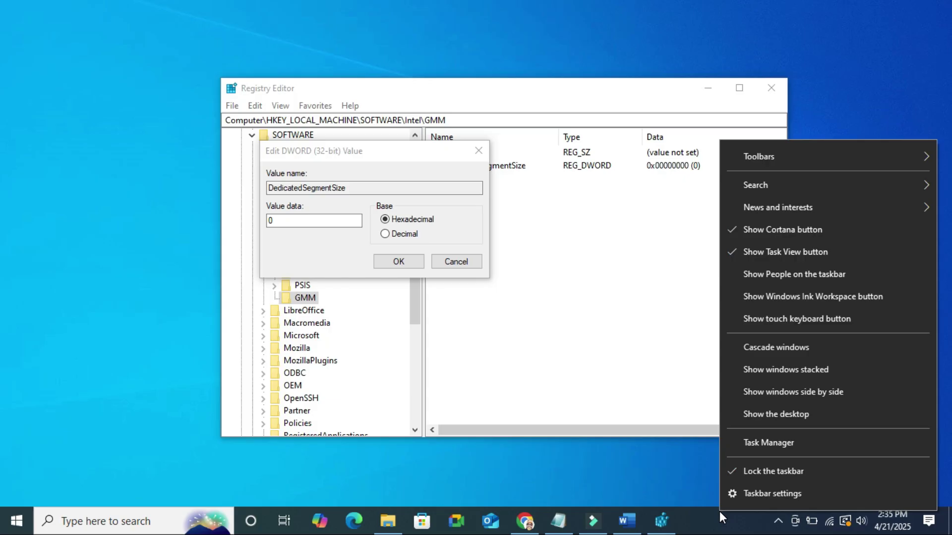
{"action": "left_click", "coordinate": [752, 442]}
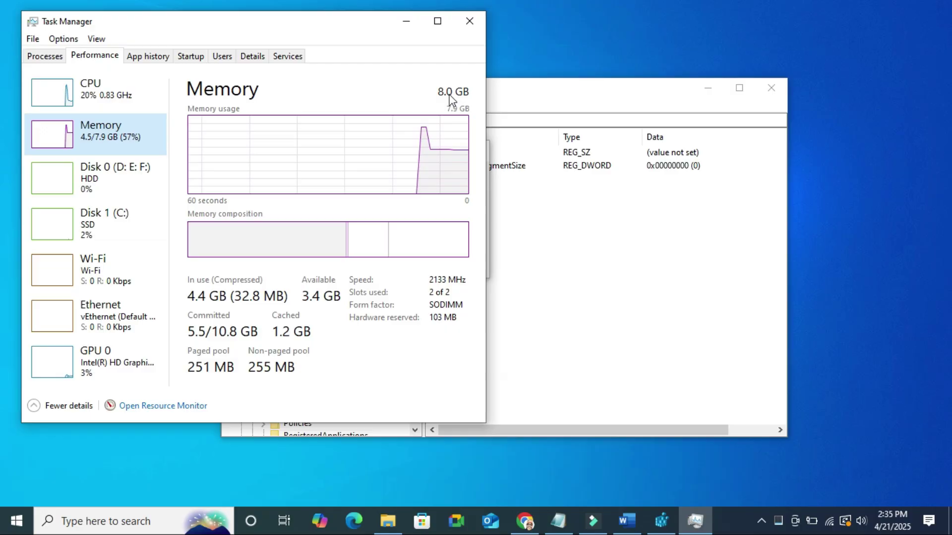
{"action": "left_click", "coordinate": [476, 26]}
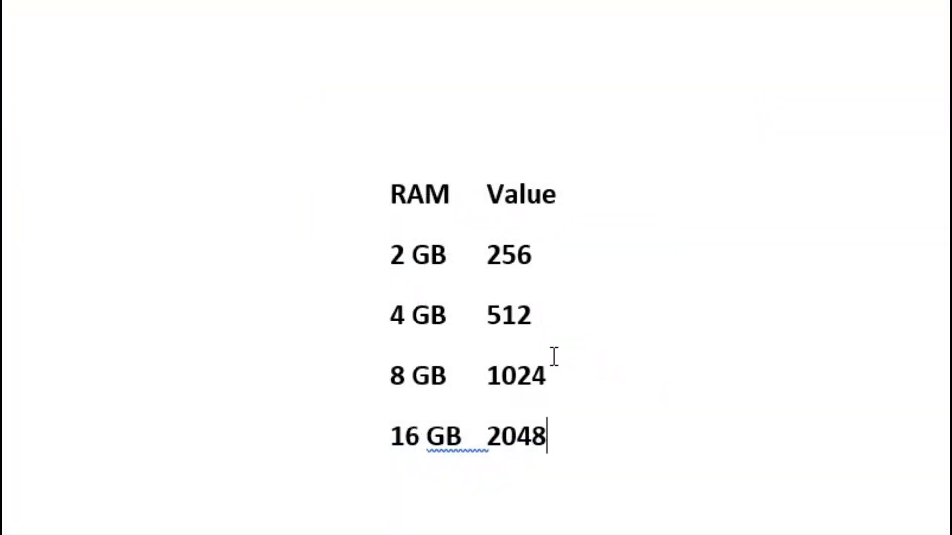
Step: Save 1024 as DedicatedSegmentSize's value data
{"action": "left_click", "coordinate": [547, 371]}
{"action": "left_click_drag", "start_coordinate": [542, 367], "coordinate": [487, 379]}
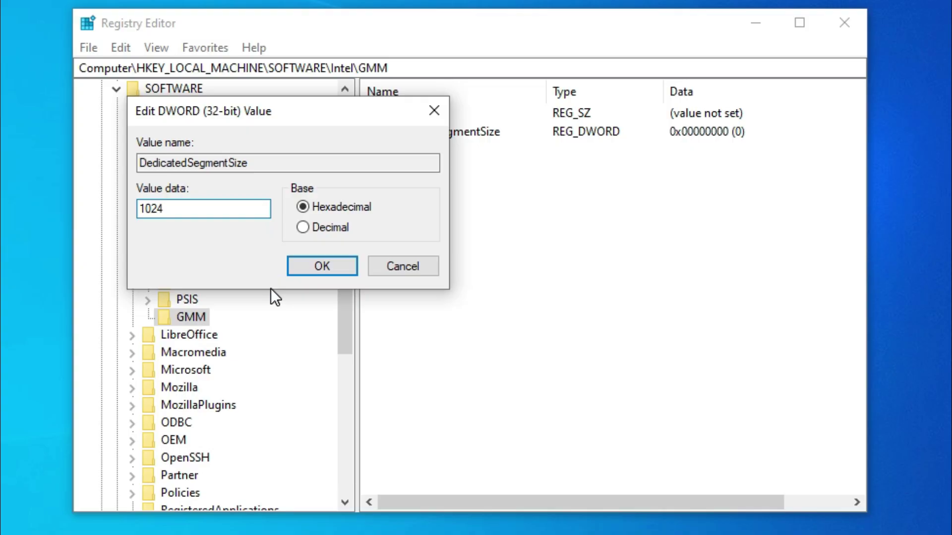
{"action": "left_click", "coordinate": [321, 265]}
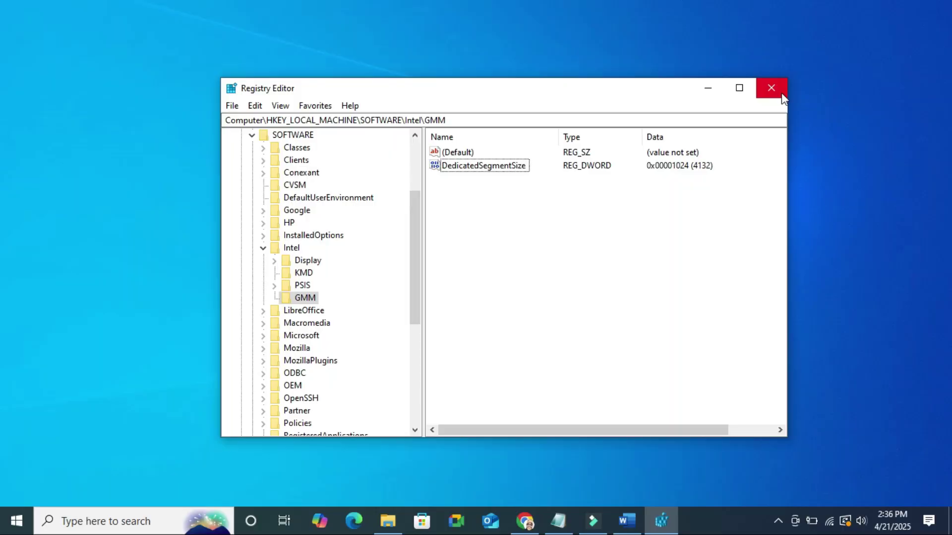
Step: Close Registry Editor and show the Start menu power options: Sleep, Shut down, Restart
{"action": "left_click", "coordinate": [780, 85]}
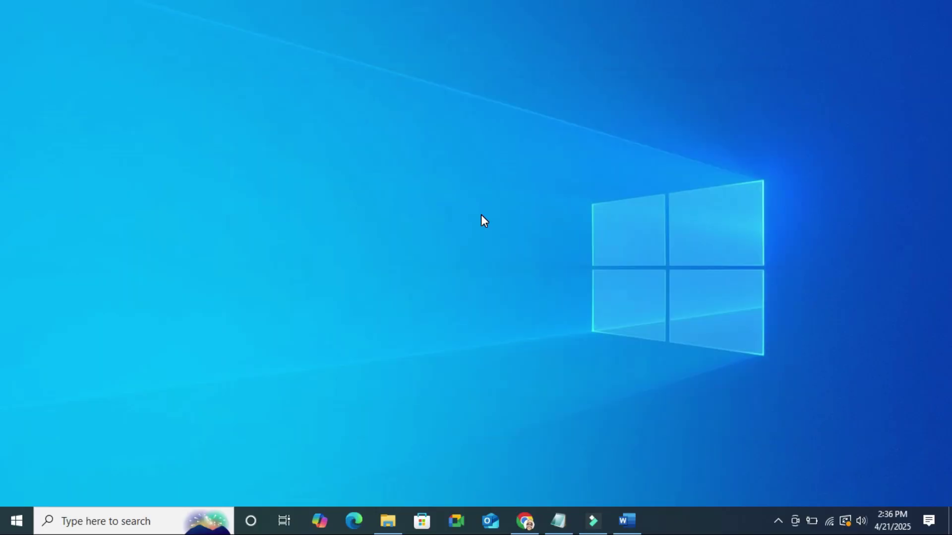
{"action": "left_click", "coordinate": [17, 520]}
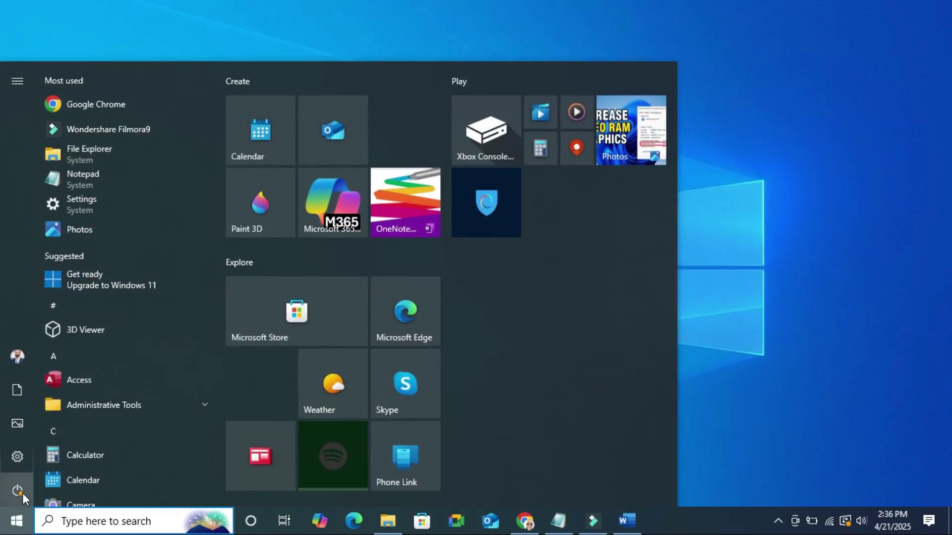
{"action": "mouse_move", "coordinate": [17, 491]}
{"action": "left_click", "coordinate": [46, 486]}
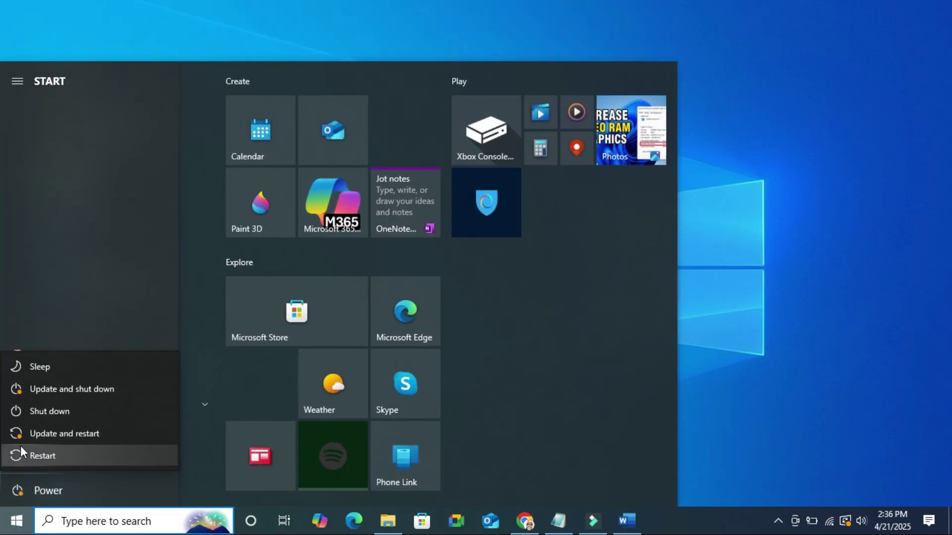